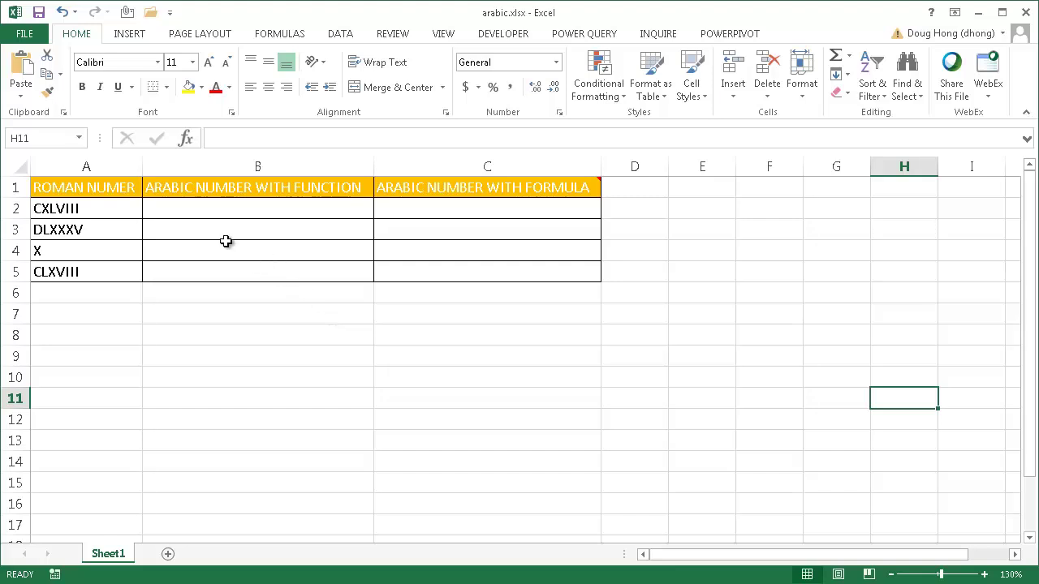
- Look over the Roman numerals in column A and the empty cells in column B
left_click(120, 204)
left_click(172, 206)
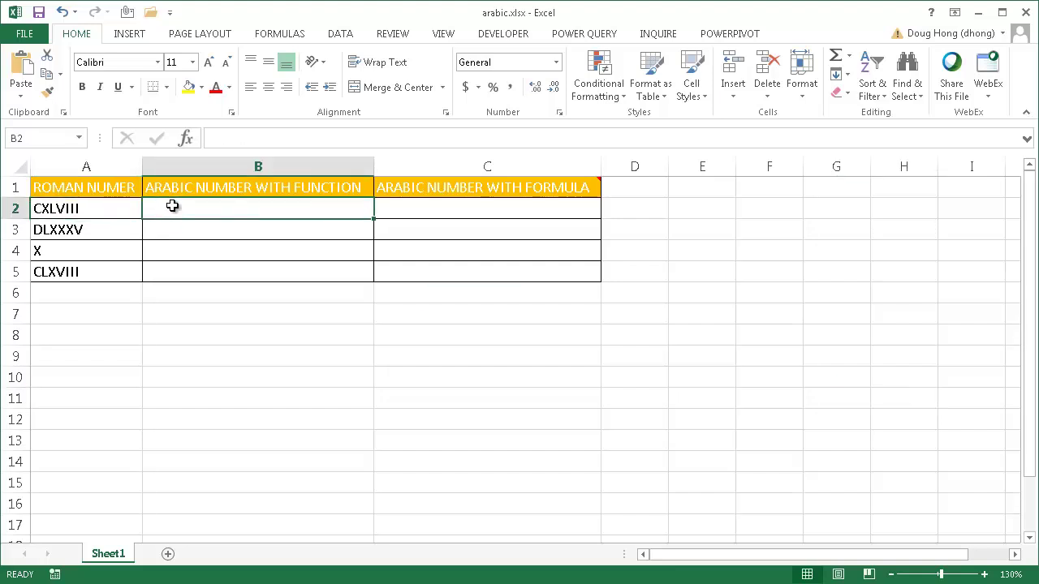
left_click(192, 251)
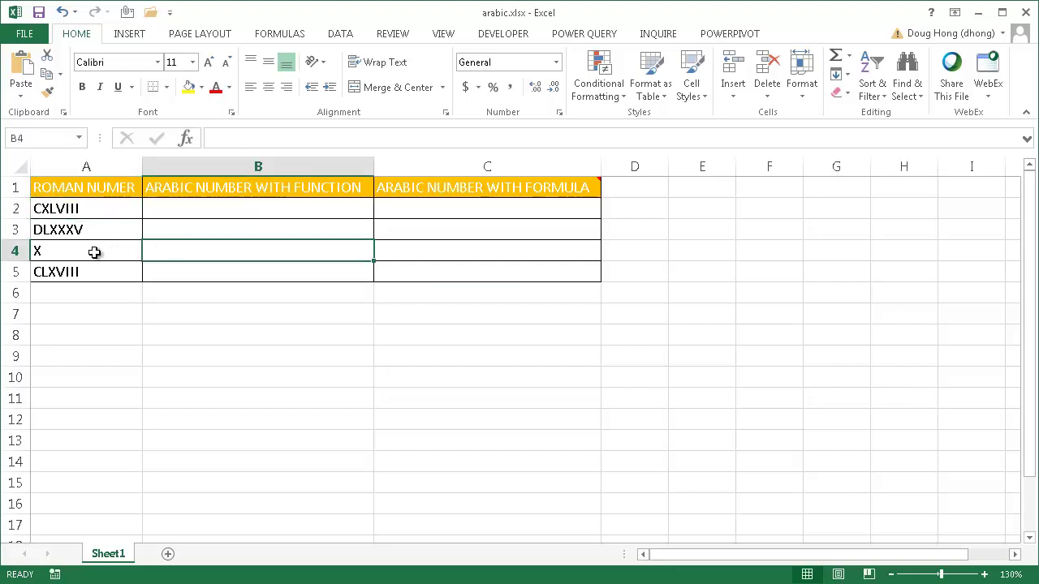
left_click(93, 252)
left_click(186, 251)
- Enter =ARABIC(A2) in B2 to convert CXLVIII
left_click(217, 209)
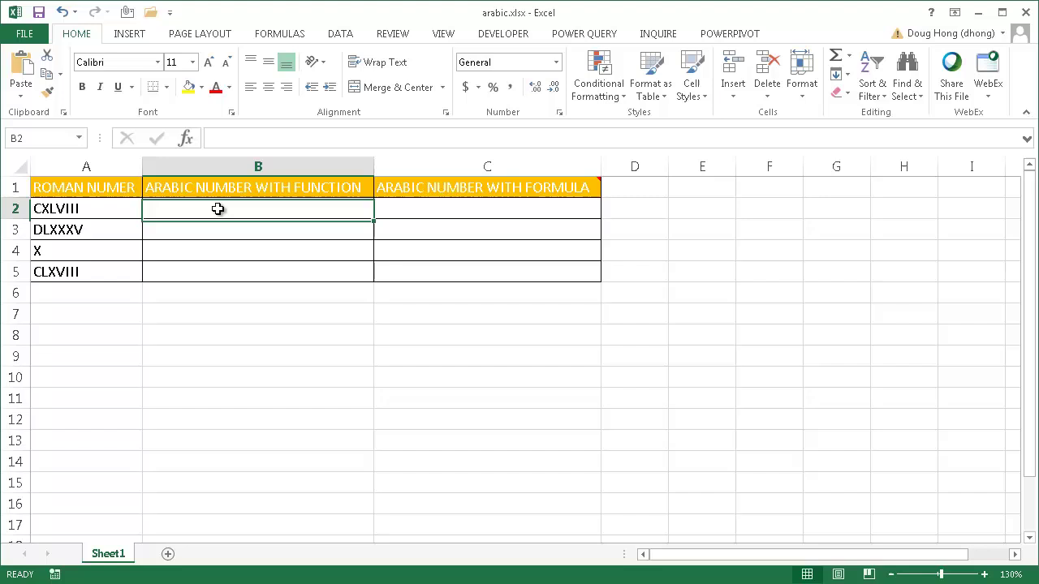
type("=")
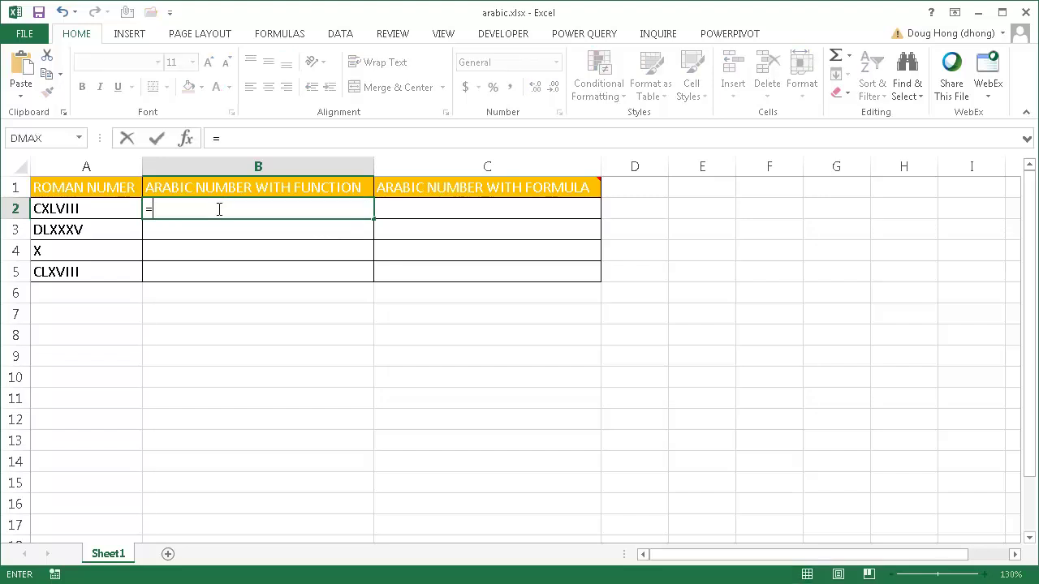
type("ara")
key("Tab")
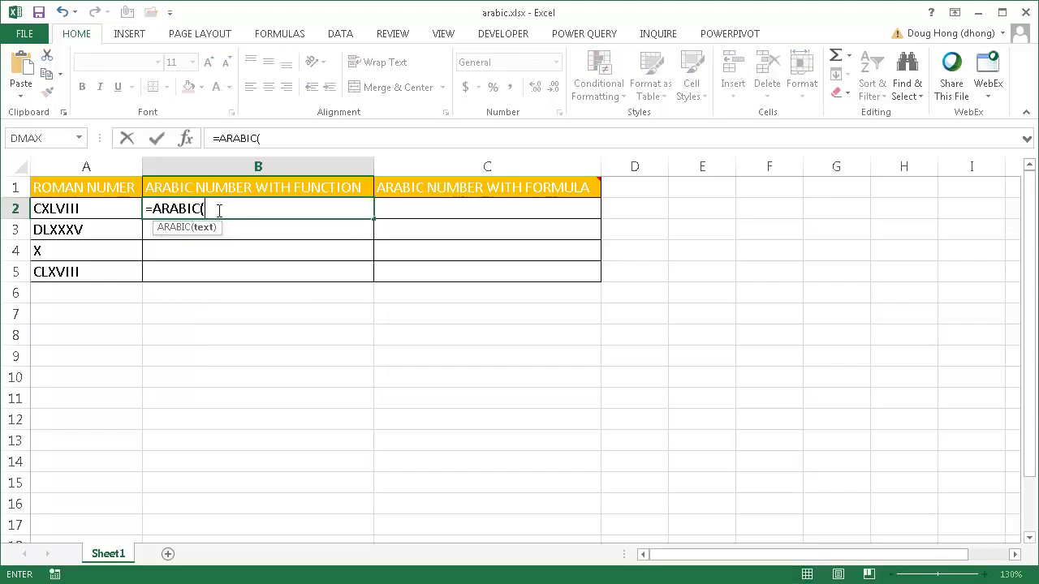
left_click(99, 210)
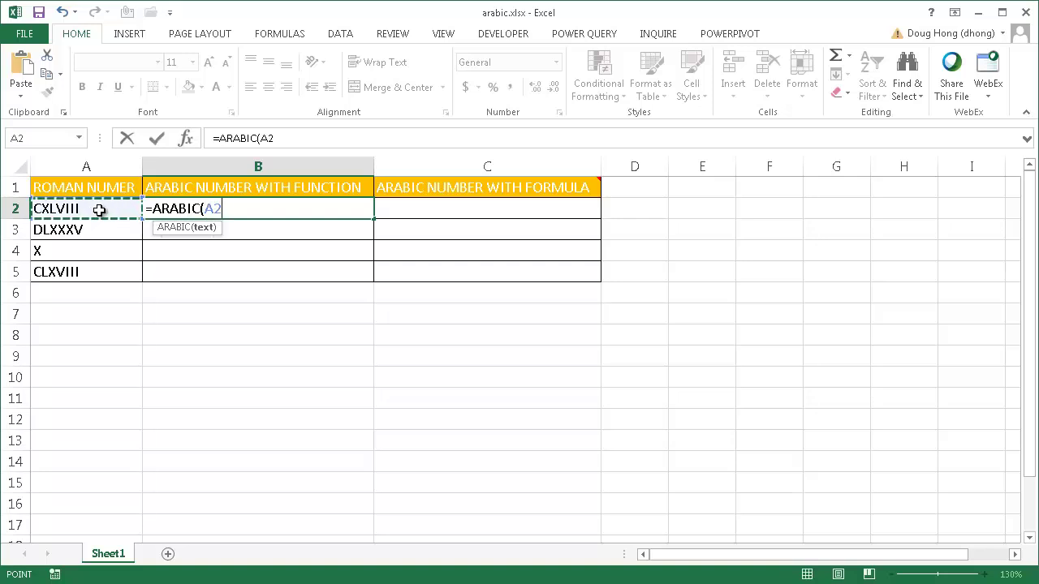
type(")")
key("Return")
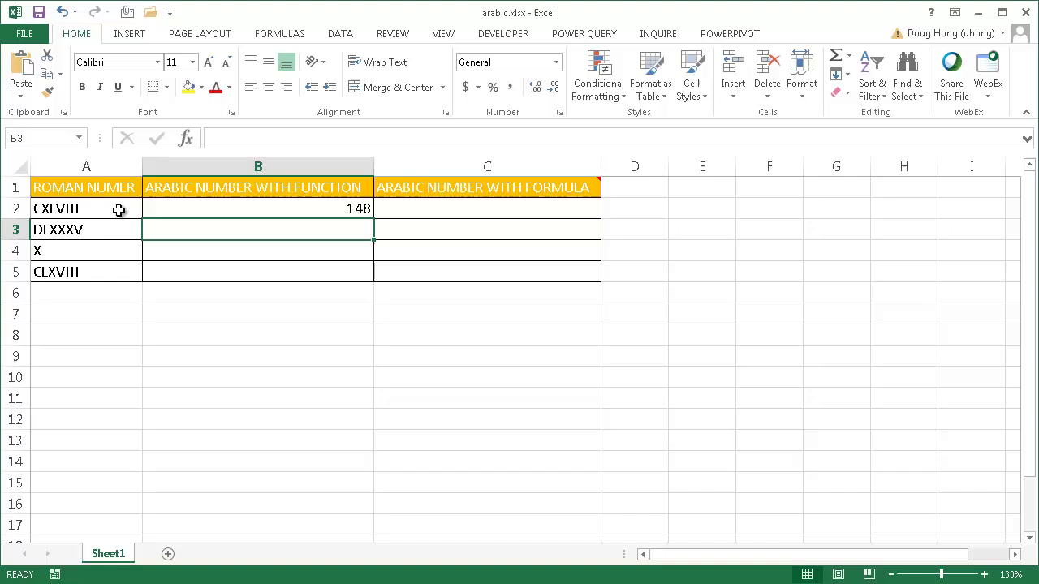
- Fill the ARABIC formula down from B2 to B5 and check the copies in B3 and B4
left_click(266, 209)
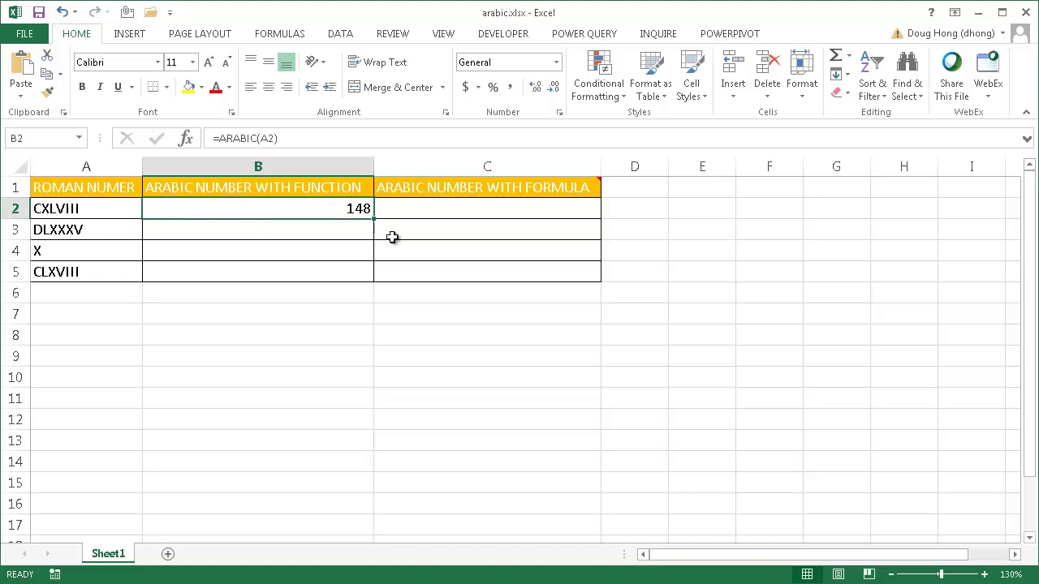
double_click(373, 220)
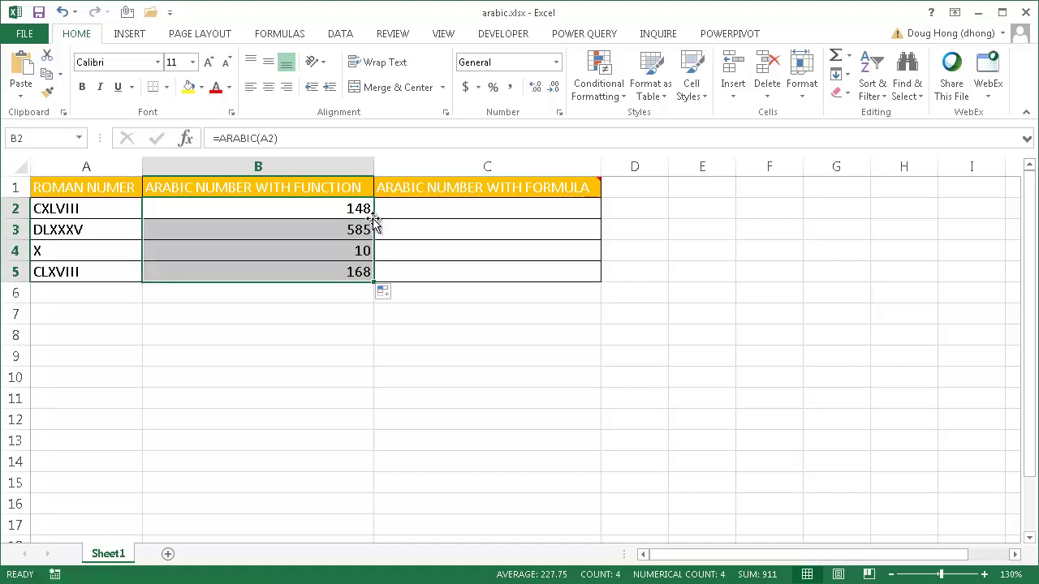
left_click(350, 230)
left_click(337, 250)
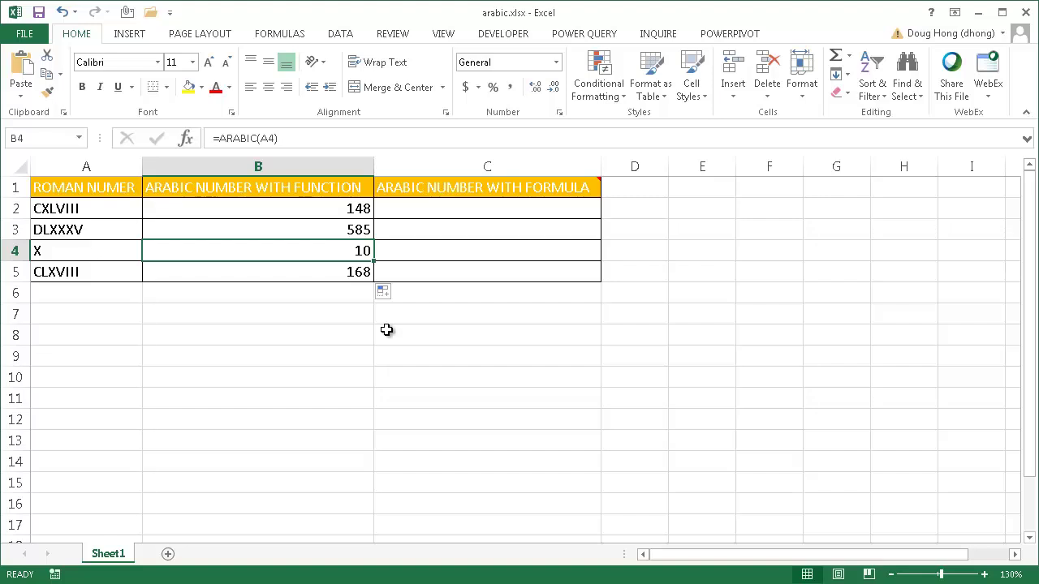
- Enter {=MATCH(A2,ROMAN(ROW(INDIRECT("1:3999"))),0)} in C2 as an array formula, returning 148
left_click(485, 206)
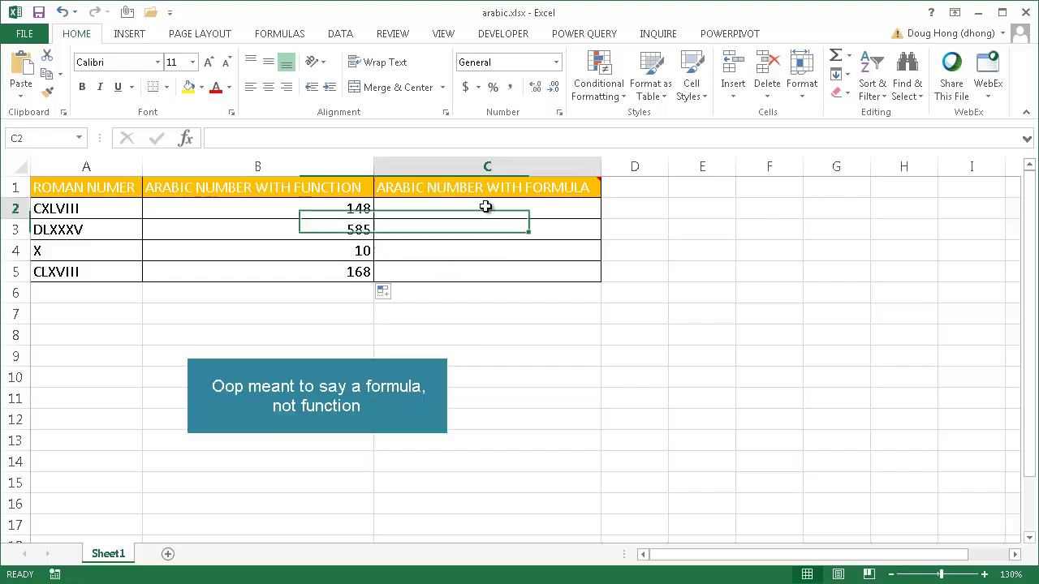
left_click(298, 137)
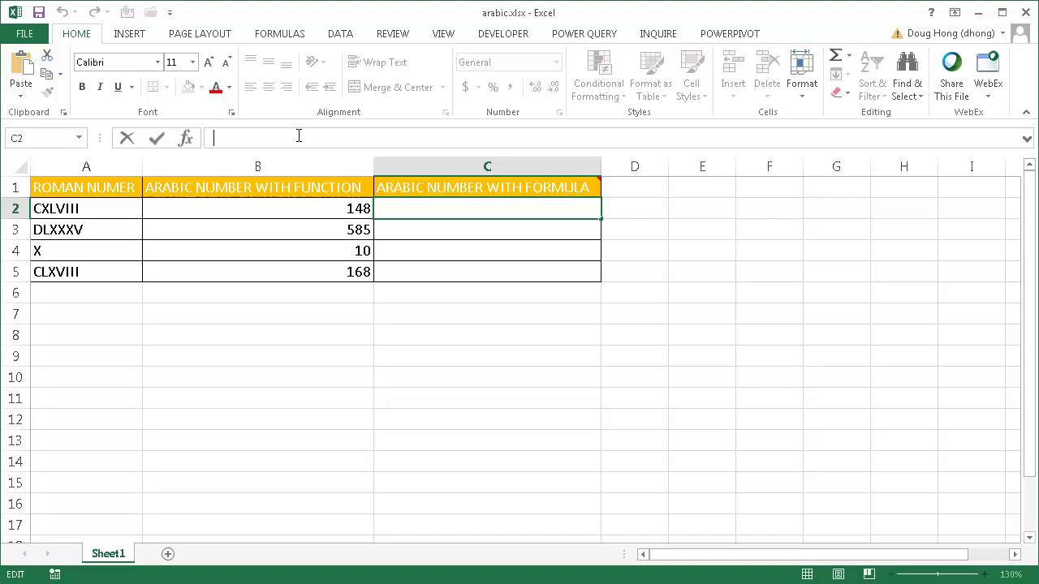
type("=")
type("MATCH(A2,ROMAN(ROW(INDIRECT(\"1:3999\"))),0)")
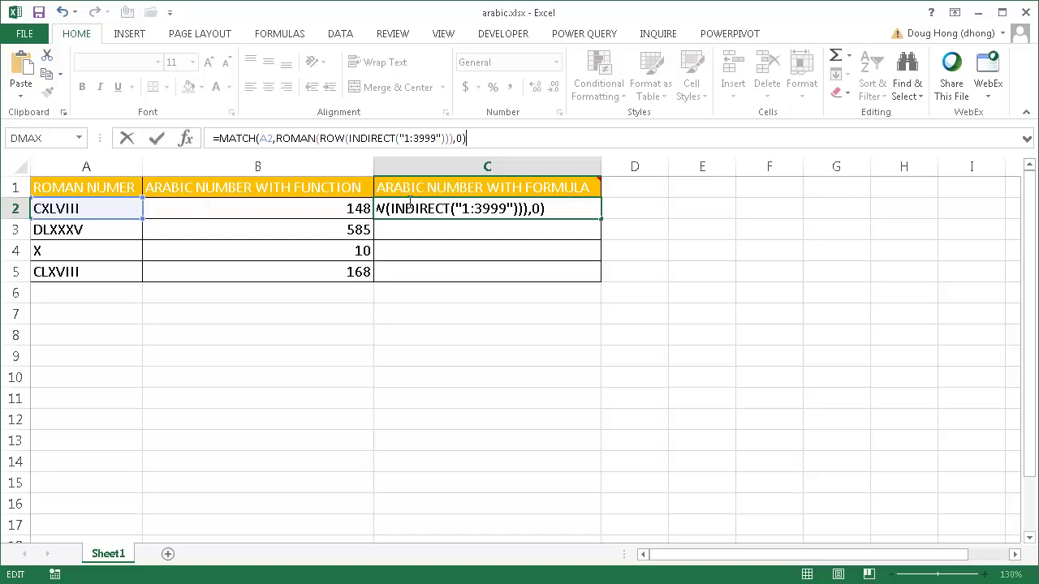
left_click(483, 138)
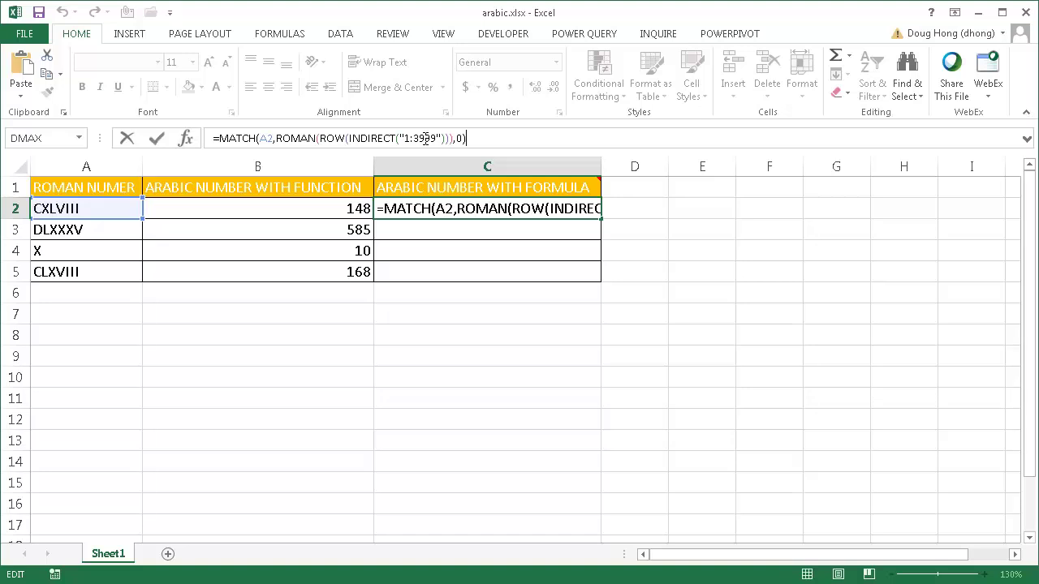
key("ctrl+shift+Return")
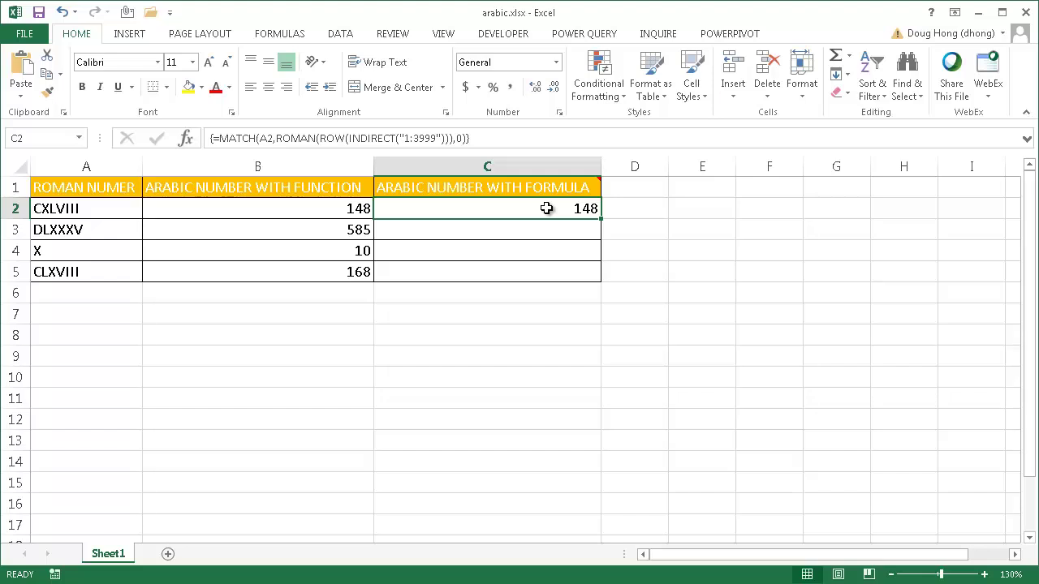
- Evaluate C2's formula stepwise, from CXLVIII through Roman numerals 1–3999 to 148
left_click(278, 34)
left_click(756, 94)
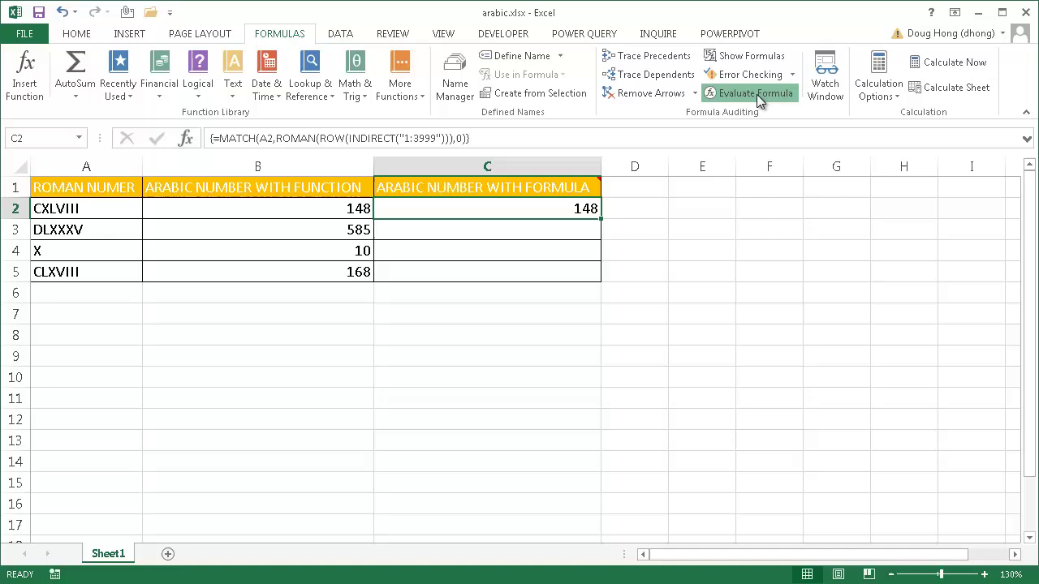
left_click_drag(762, 127, 796, 302)
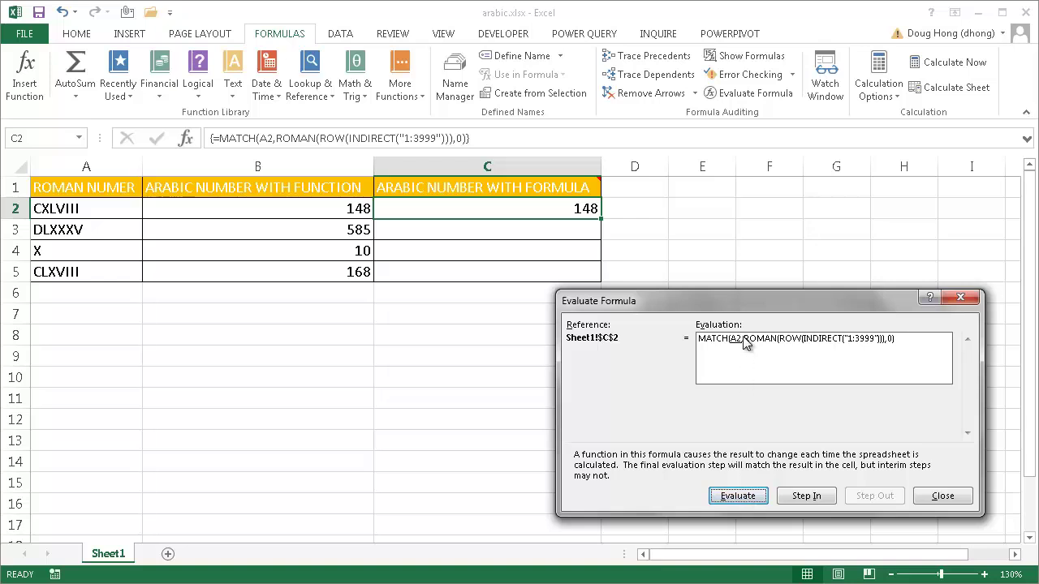
left_click(740, 496)
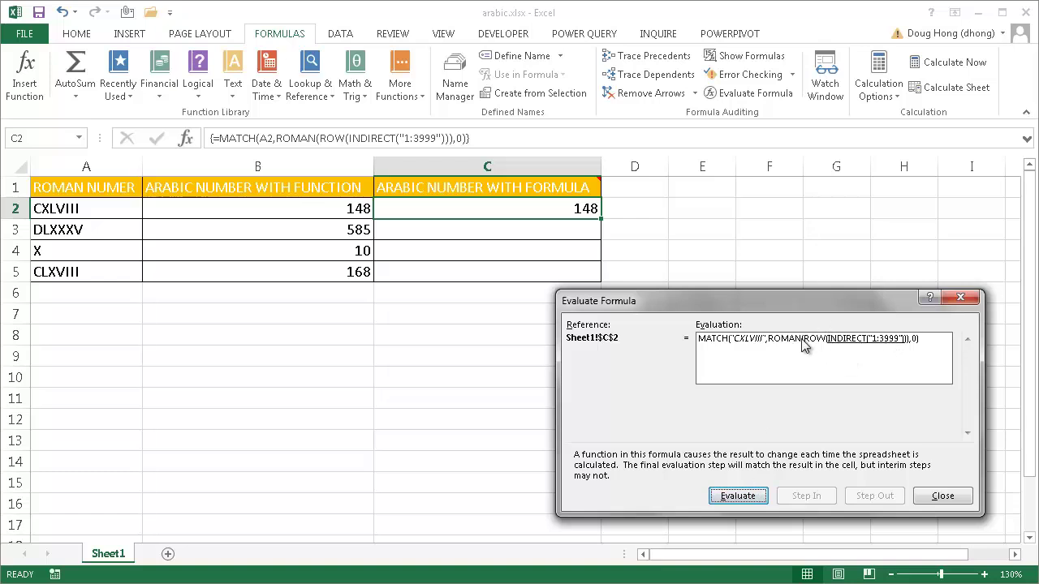
left_click(740, 496)
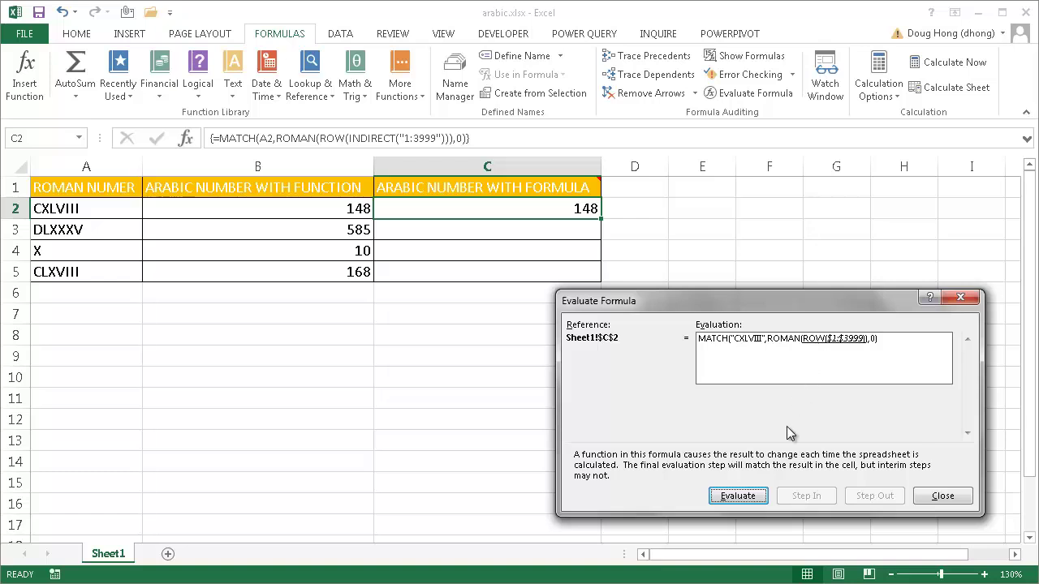
left_click(741, 501)
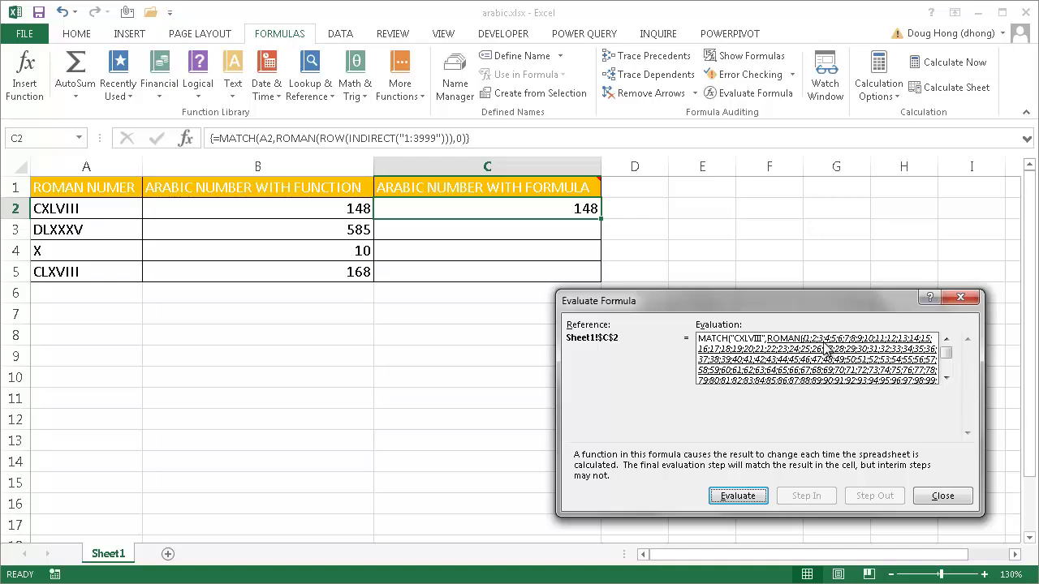
left_click(749, 496)
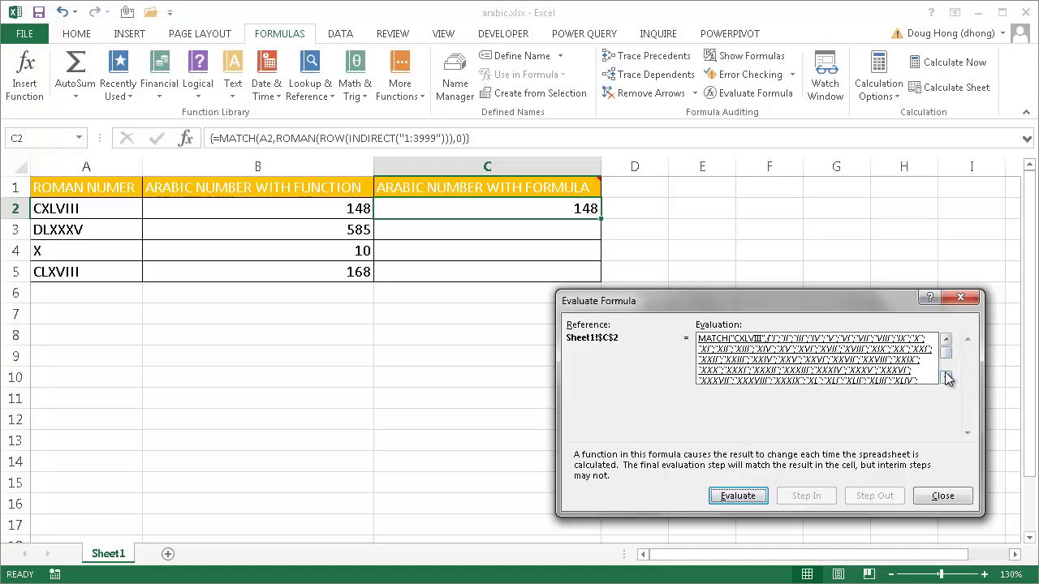
left_click(745, 497)
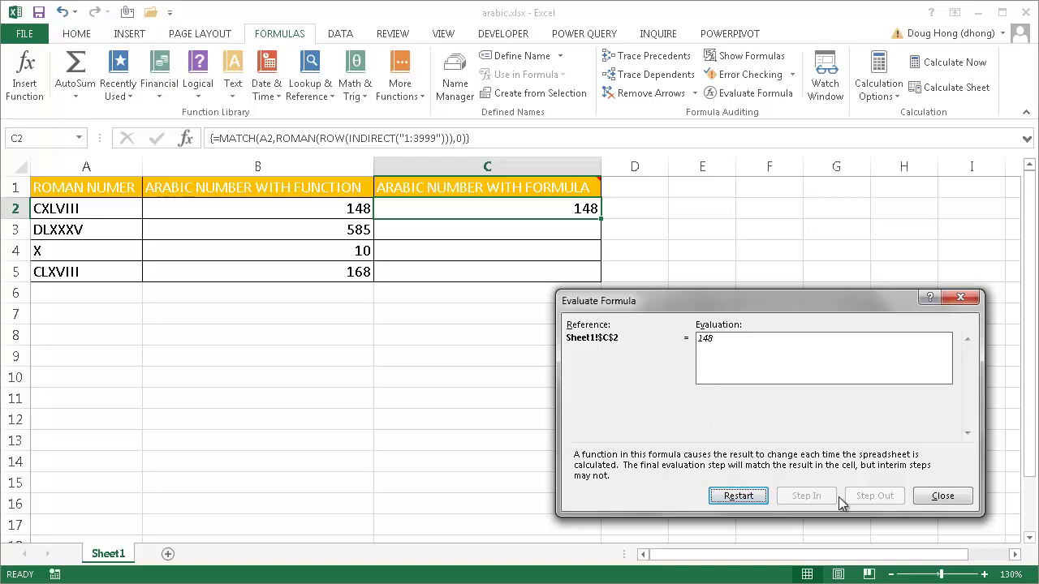
left_click(941, 496)
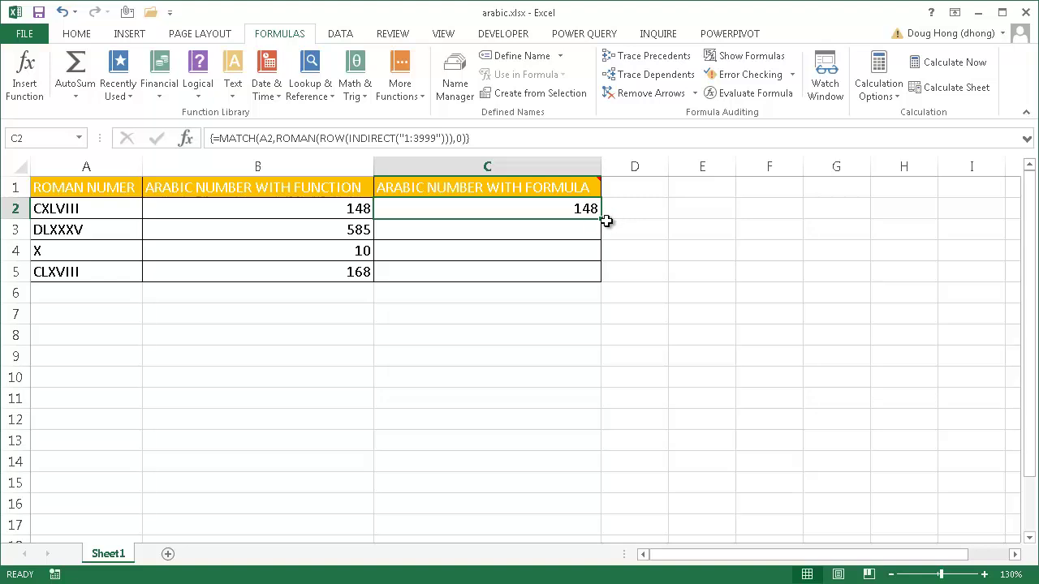
- Fill C2's array formula down to C5, then compare it with B2's ARABIC formula
left_click_drag(601, 221, 600, 274)
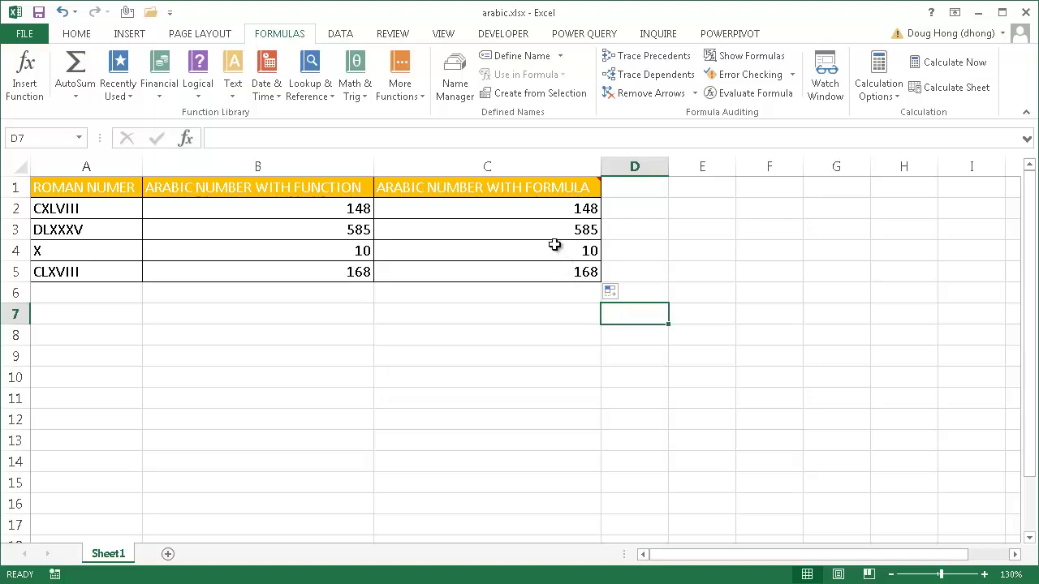
left_click(97, 210)
left_click(507, 205)
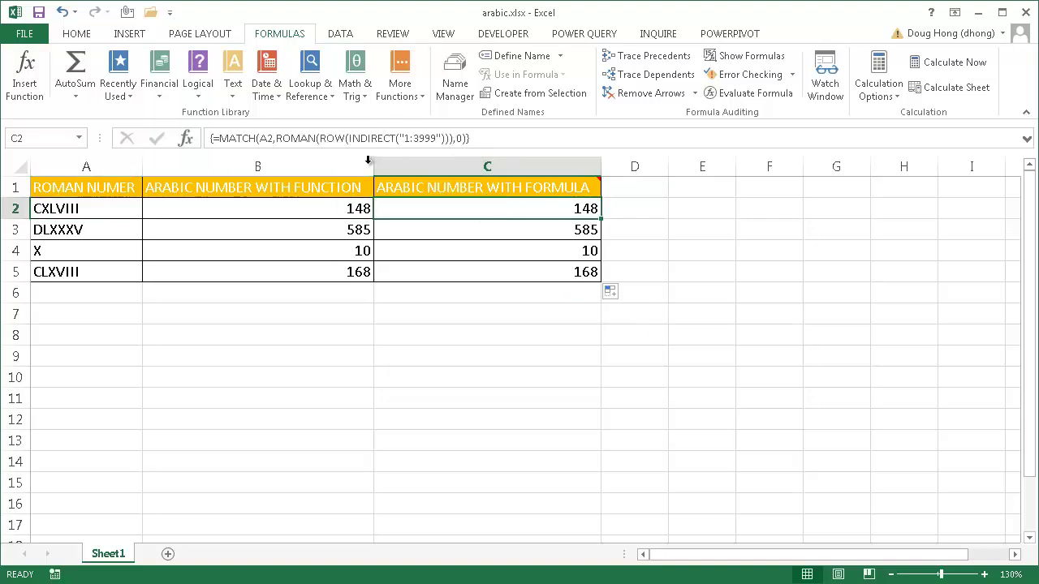
left_click(316, 210)
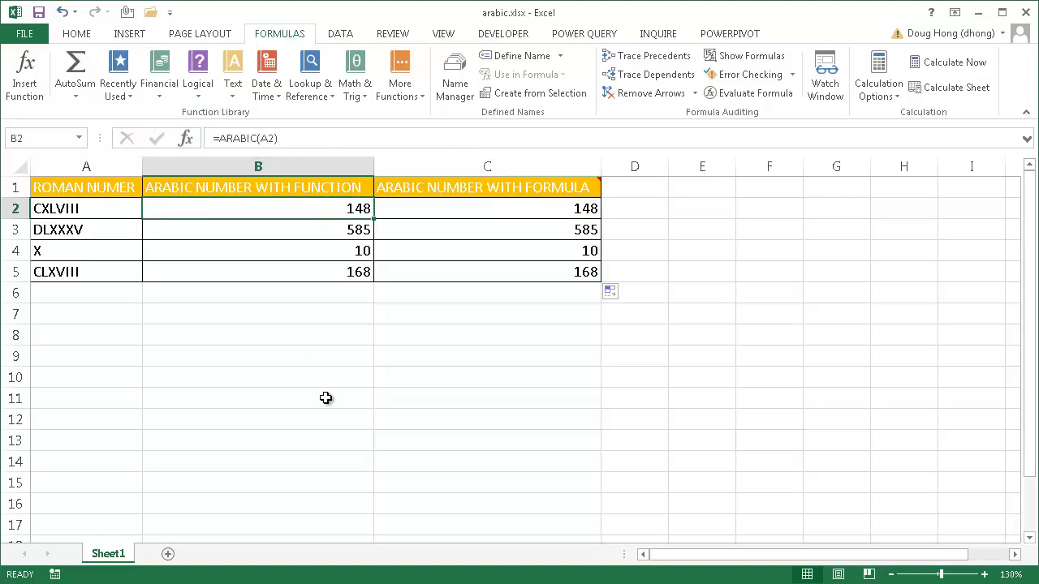